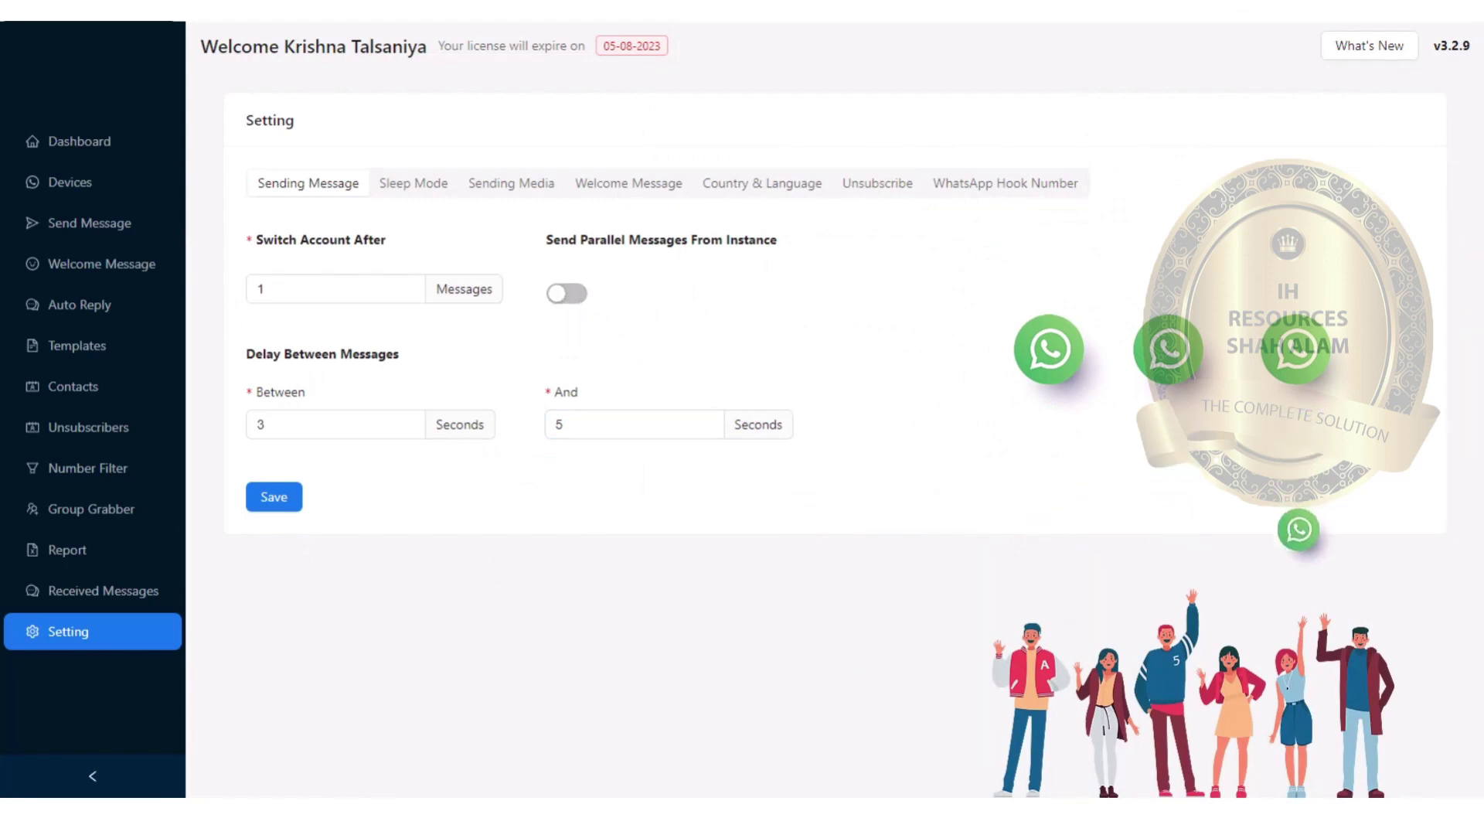
# Turn on the Send Parallel Messages From Instance toggle in the Sending Message settings
pyautogui.click(568, 293)
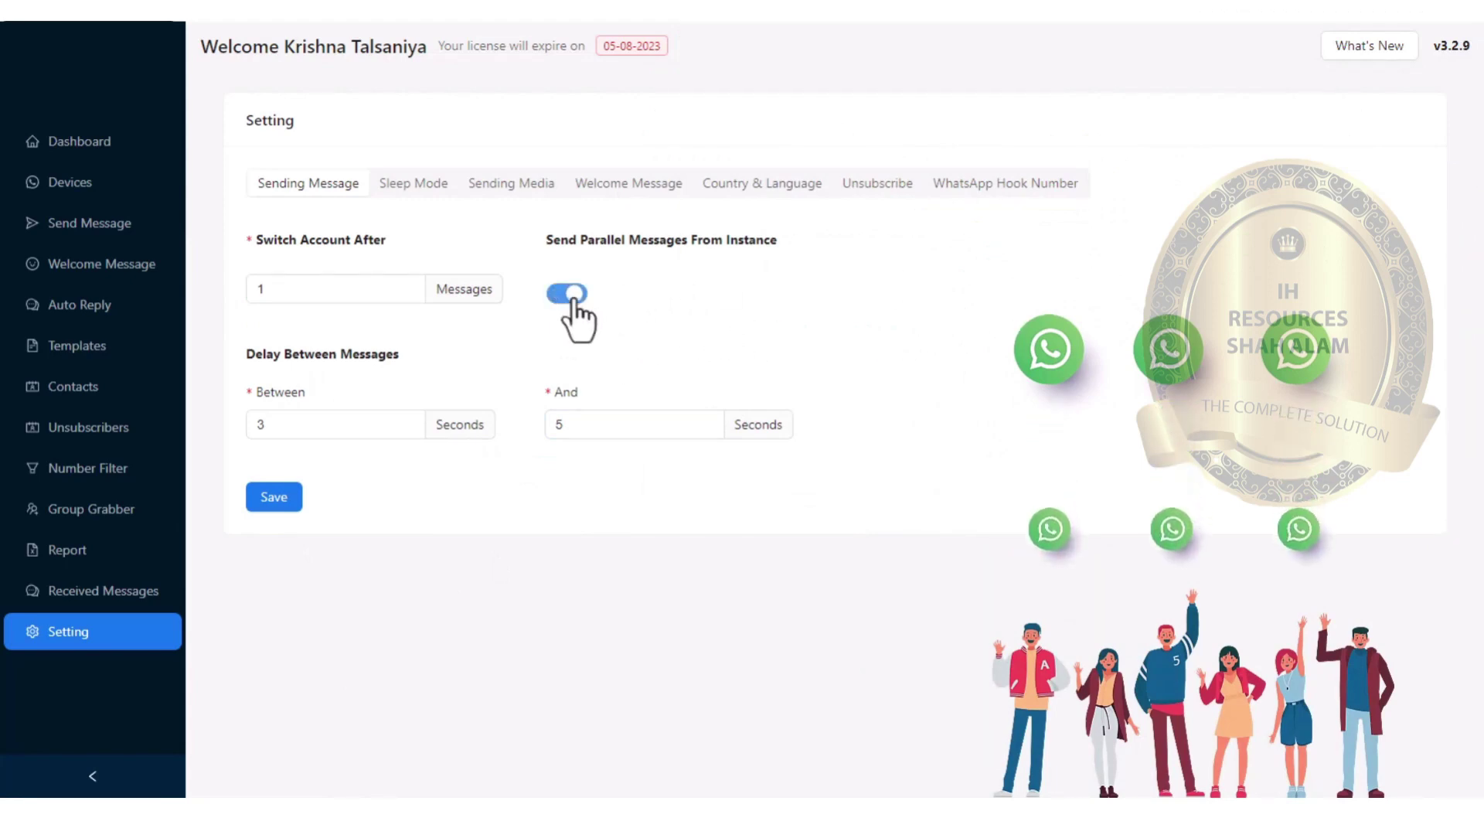